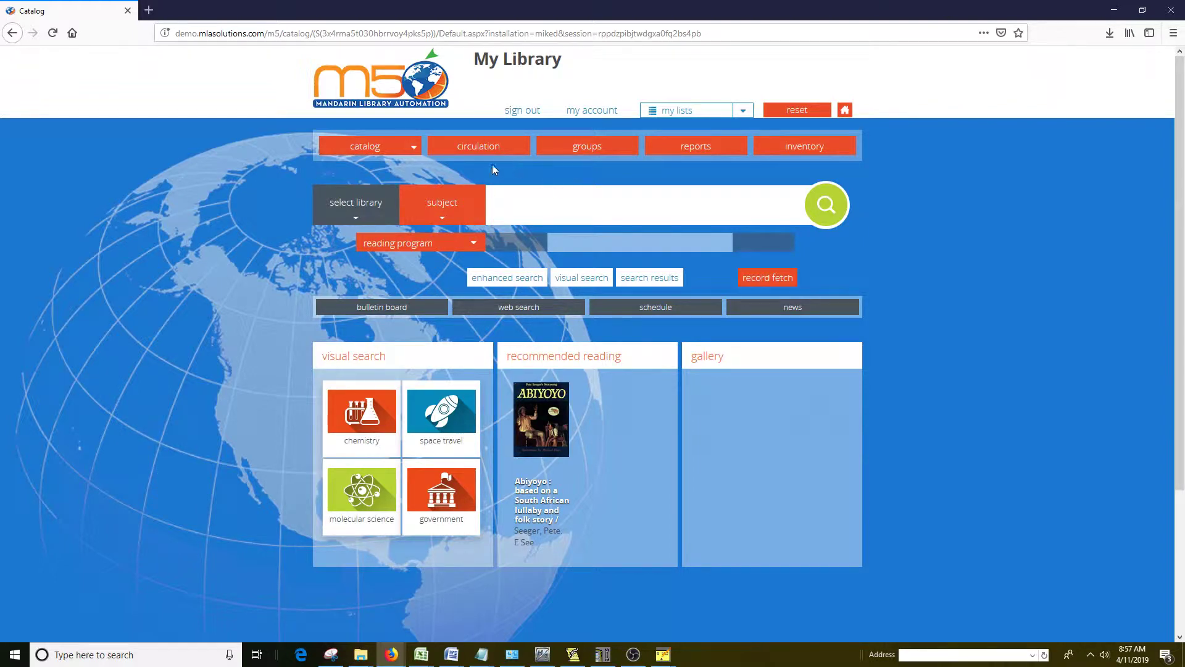
- Open the cataloging tools and set the find and replace record type to bibliographic
{"action": "left_click", "coordinate": [415, 150]}
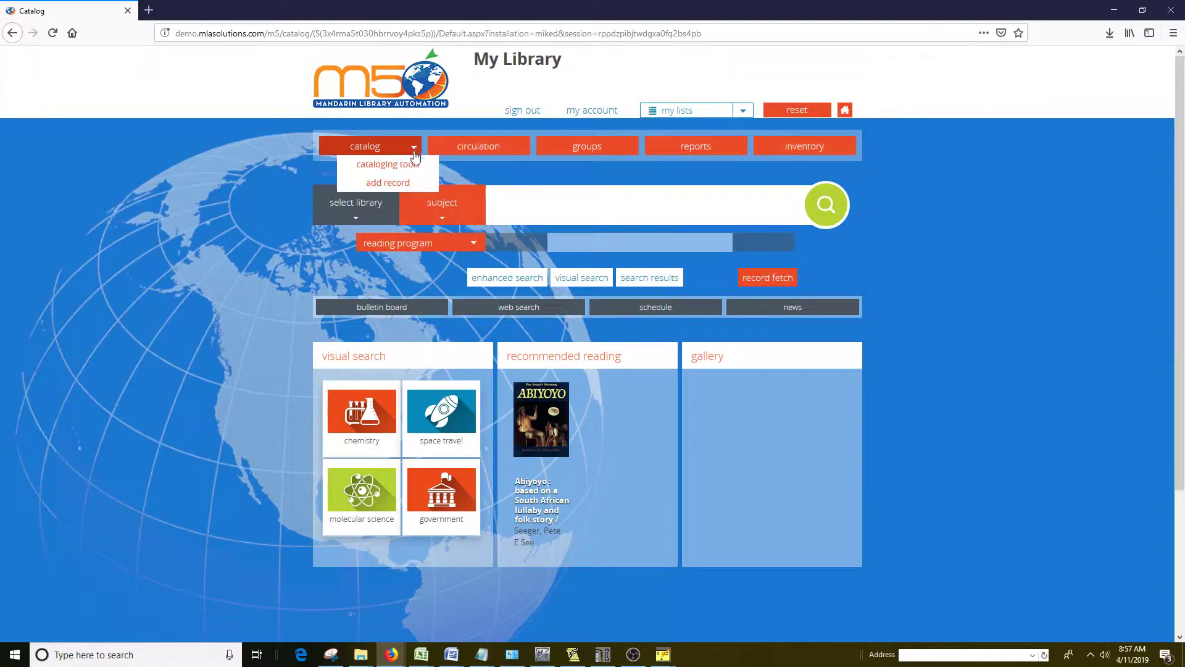
{"action": "left_click", "coordinate": [410, 161]}
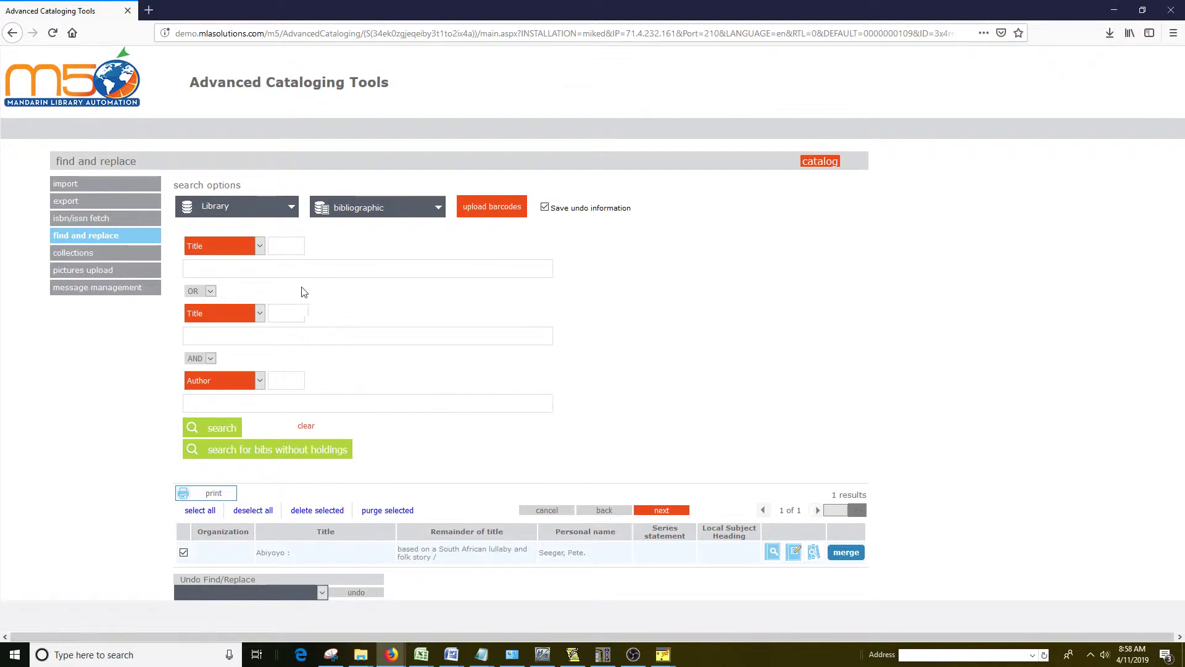
{"action": "left_click", "coordinate": [439, 212]}
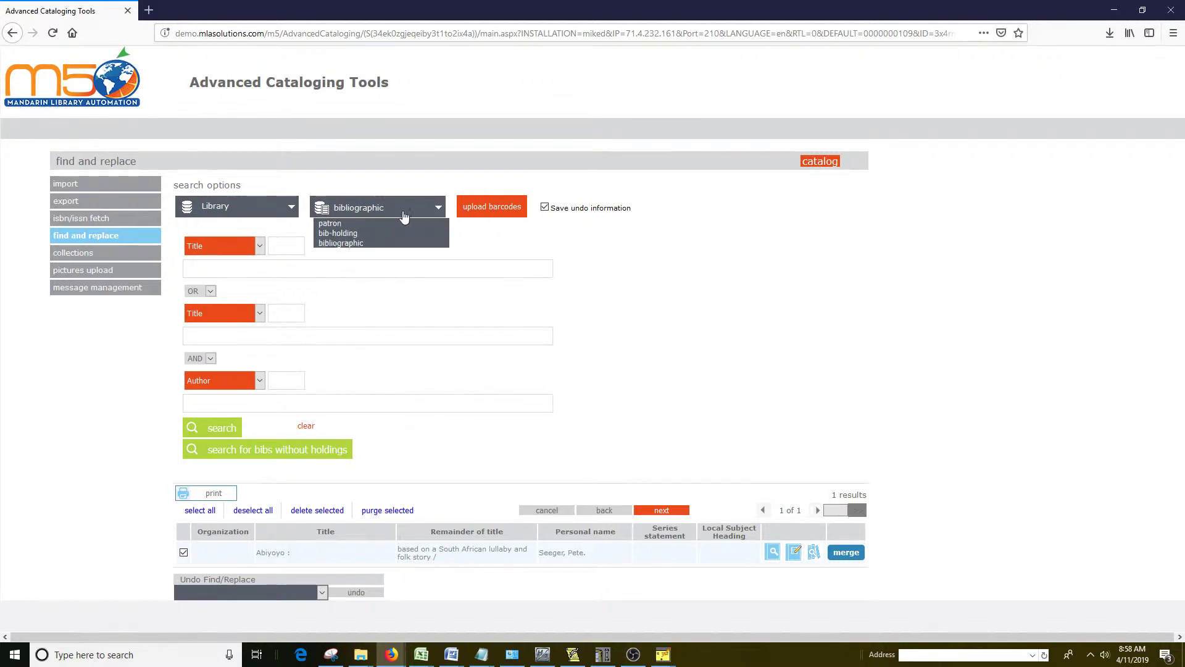
{"action": "left_click", "coordinate": [339, 244]}
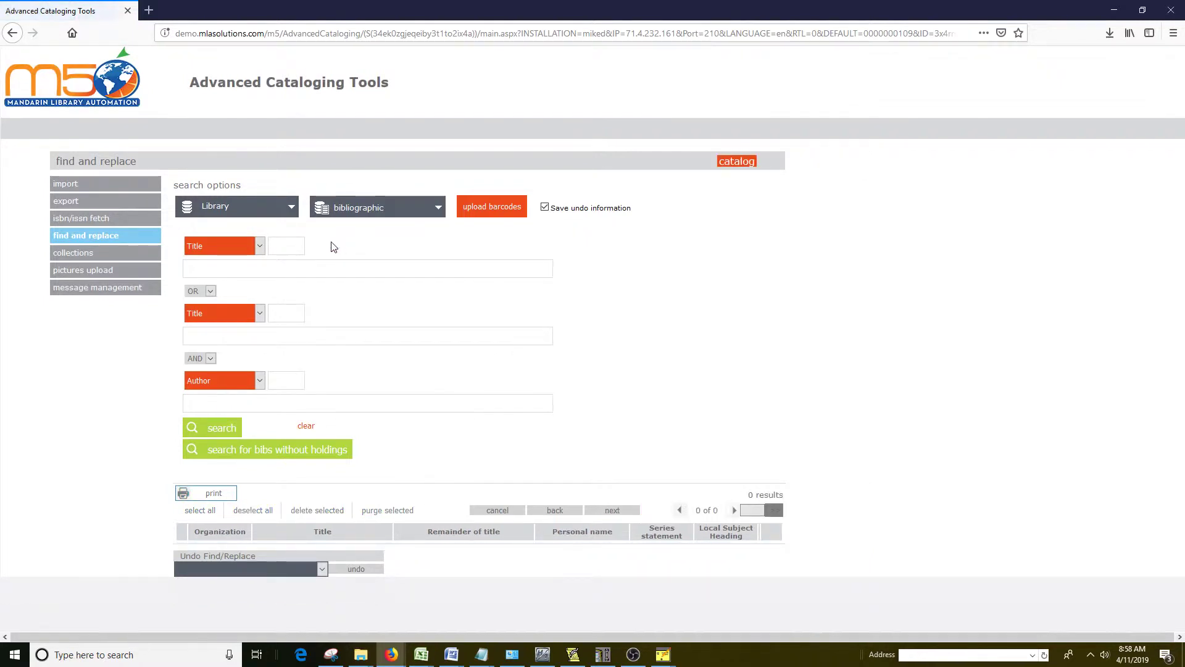
- Examine which search indexes are offered for bibliographic records and for bib-holding records
{"action": "left_click", "coordinate": [260, 247]}
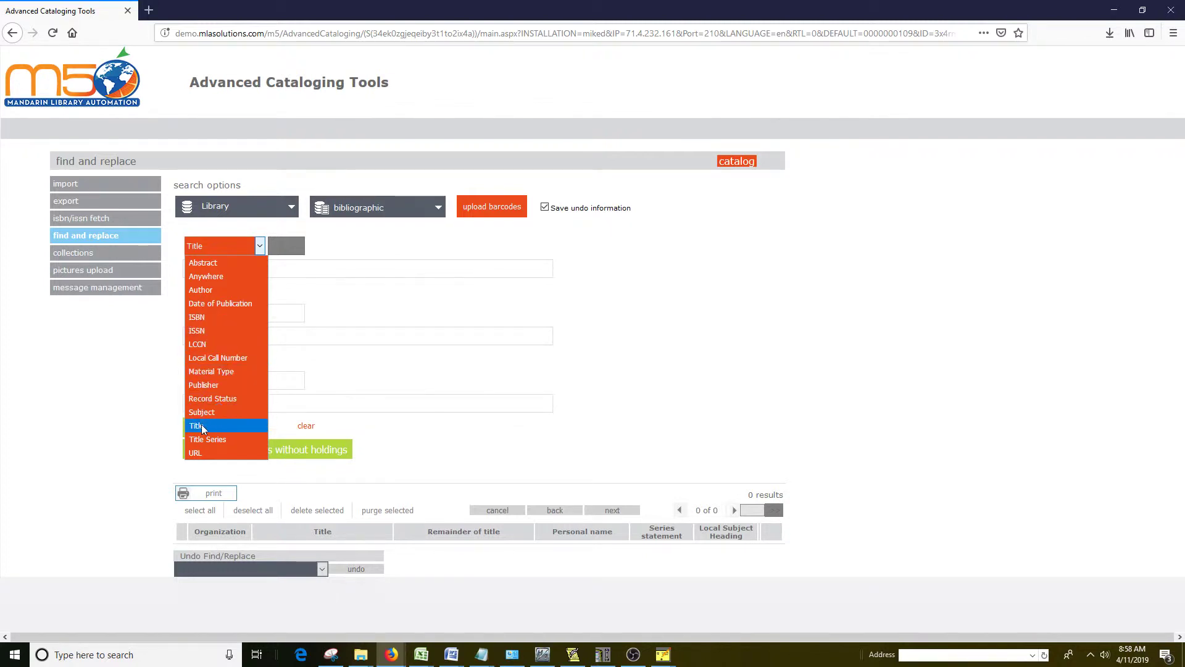
{"action": "left_click", "coordinate": [441, 211]}
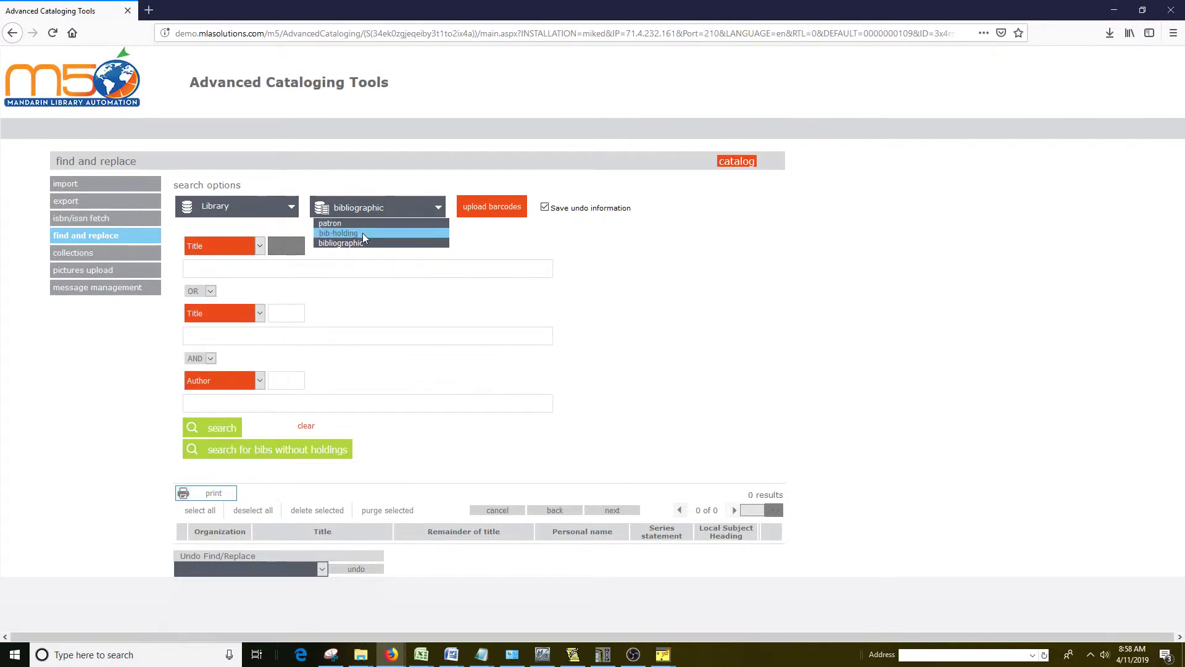
{"action": "left_click", "coordinate": [363, 234]}
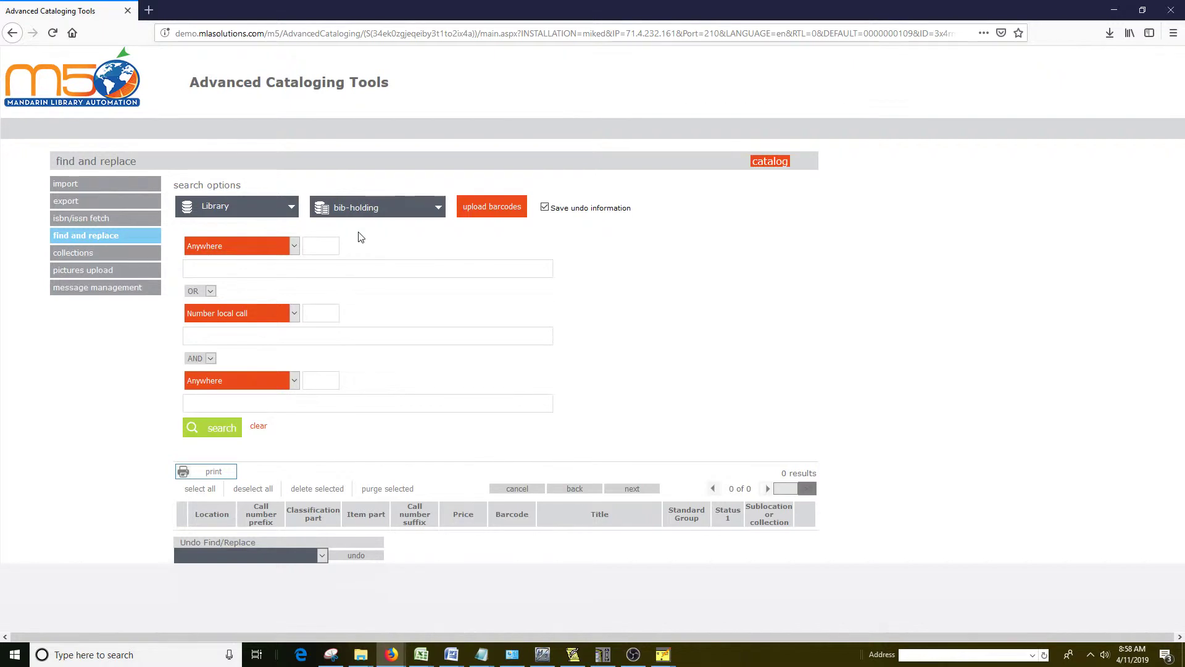
{"action": "left_click", "coordinate": [295, 249]}
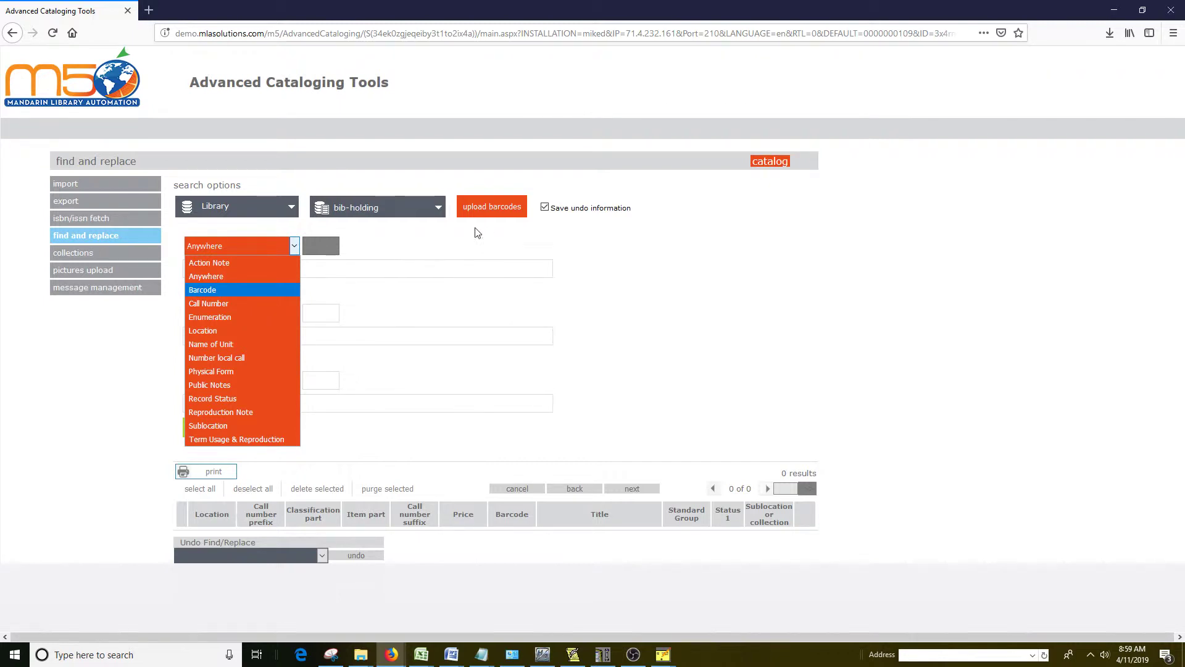
- Search the bibliographic records for the title "abiyoyo" and select the matching record
{"action": "left_click", "coordinate": [439, 208]}
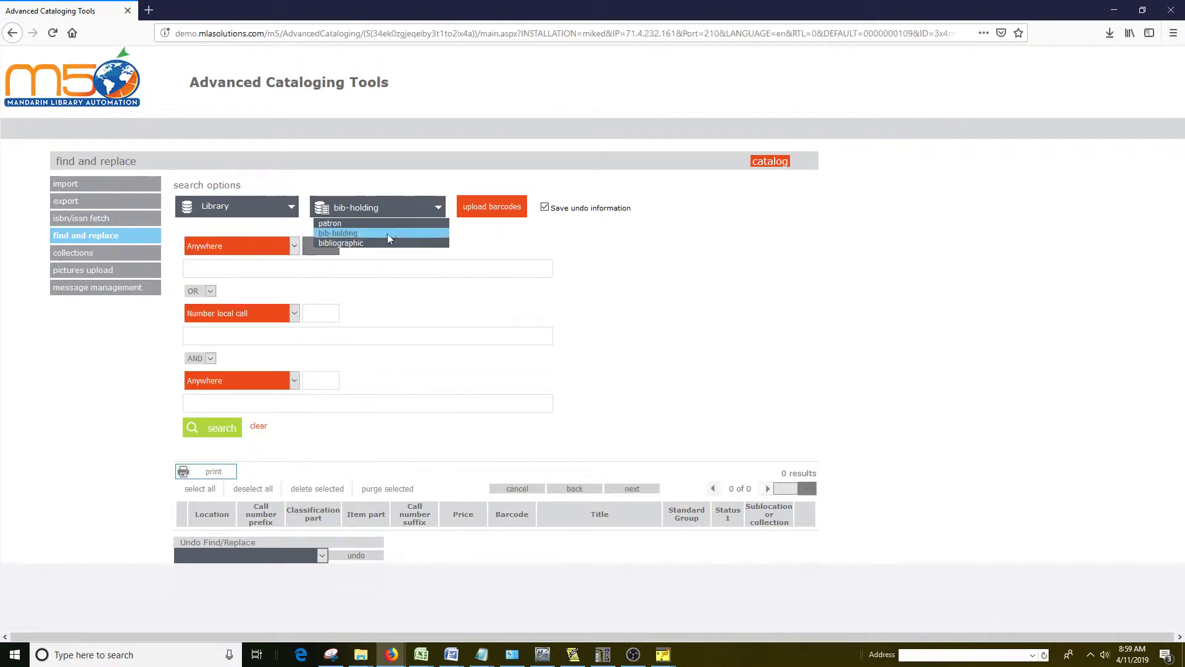
{"action": "left_click", "coordinate": [373, 244]}
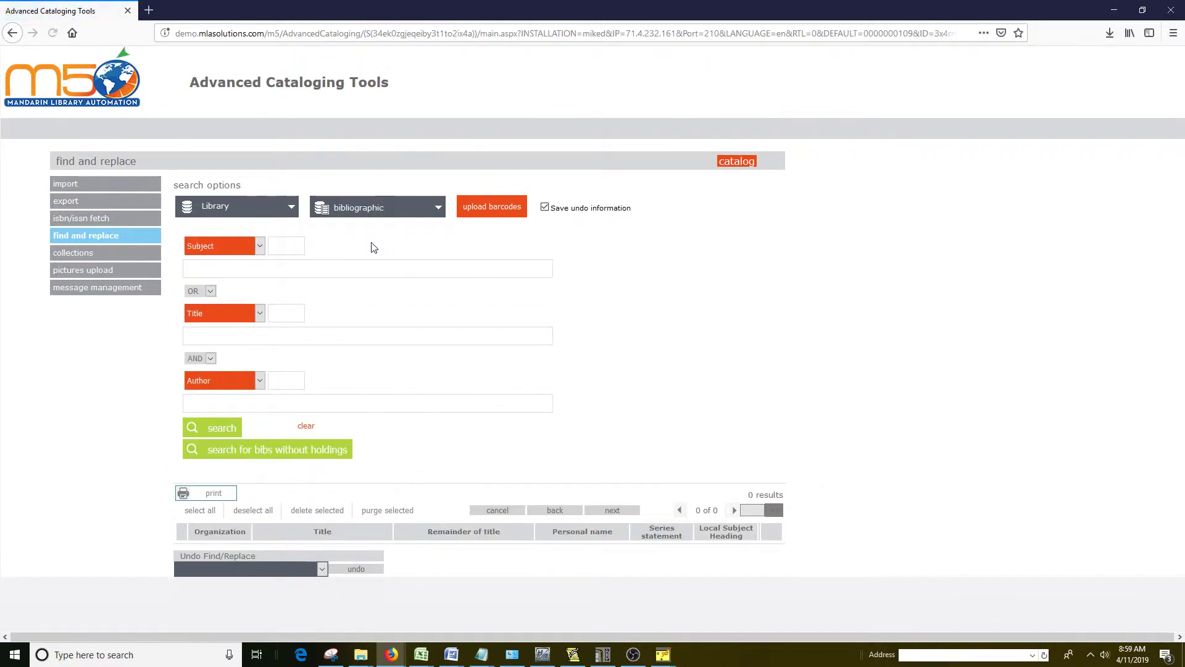
{"action": "left_click", "coordinate": [258, 252]}
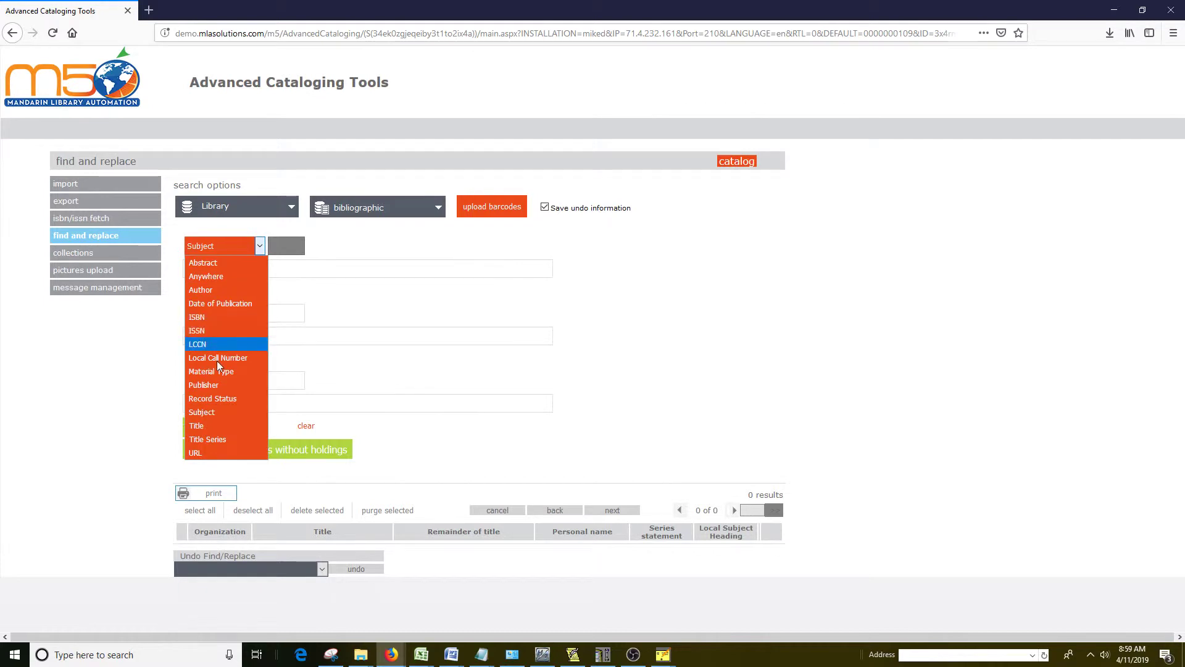
{"action": "left_click", "coordinate": [226, 426]}
{"action": "left_click", "coordinate": [231, 267]}
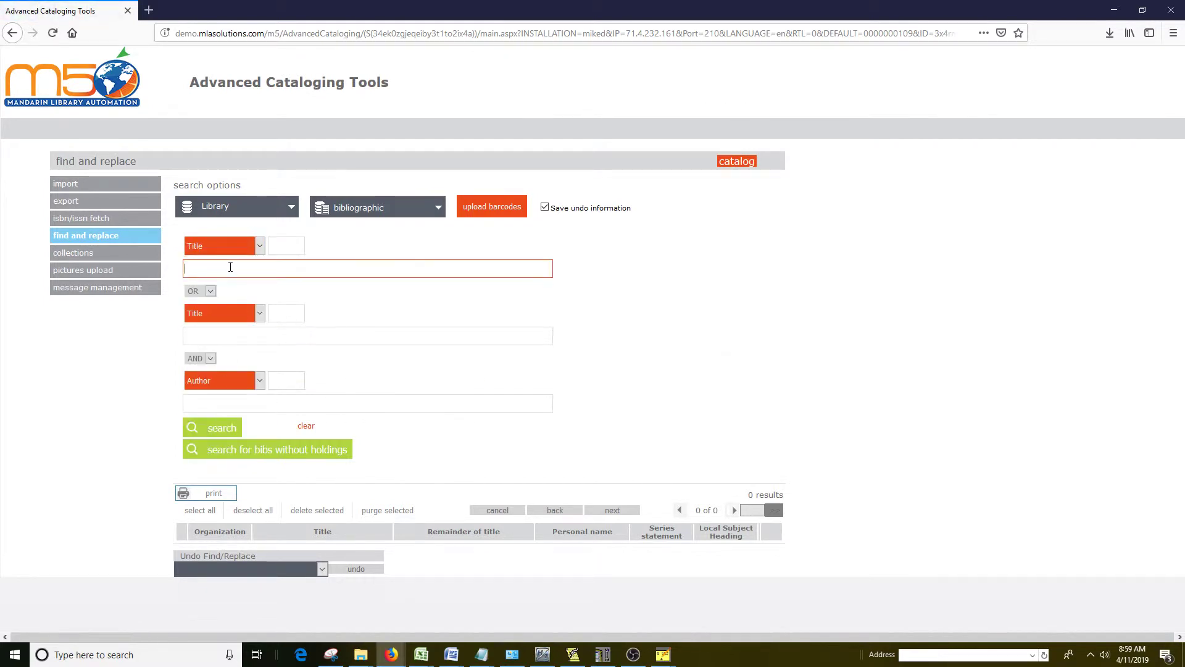
{"action": "type", "text": "abiyoyo"}
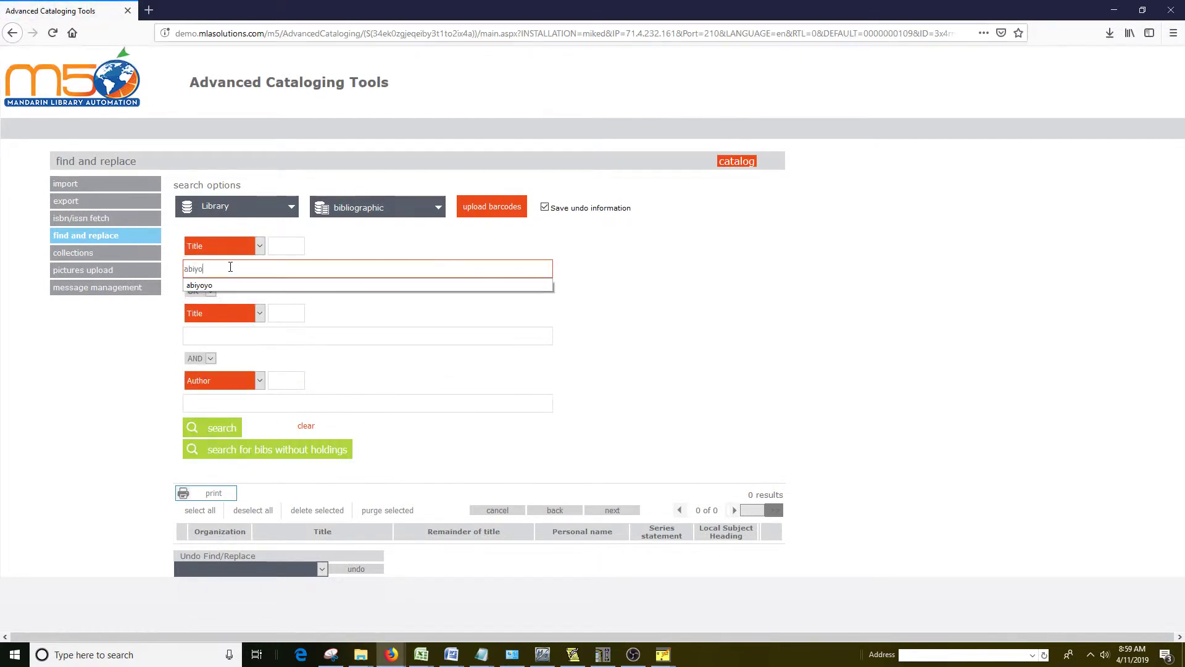
{"action": "left_click", "coordinate": [212, 431]}
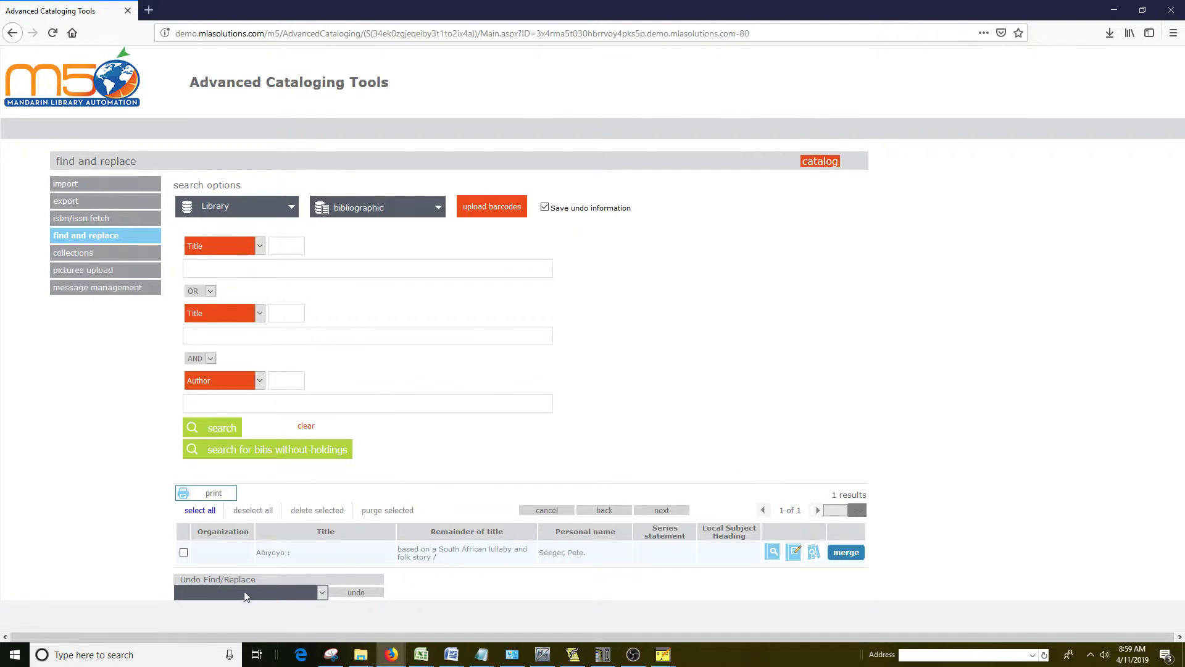
{"action": "left_click", "coordinate": [184, 553]}
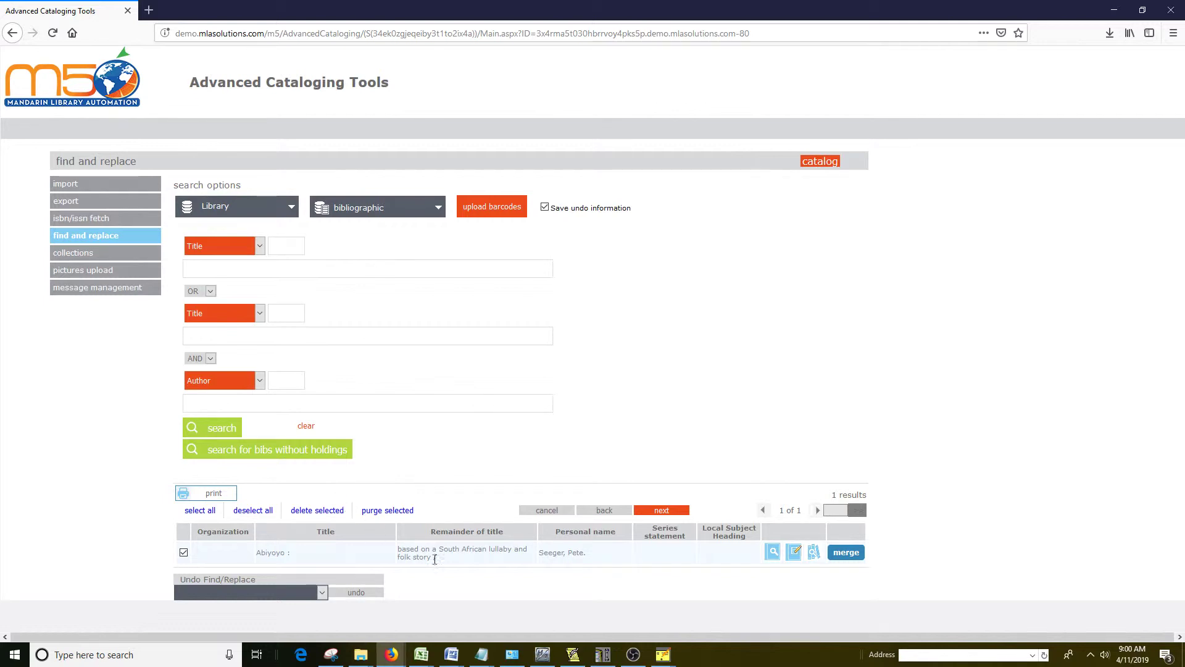
- View the full Abiyoyo record and look through it in the record editor, leaving without saving
{"action": "left_click", "coordinate": [775, 552]}
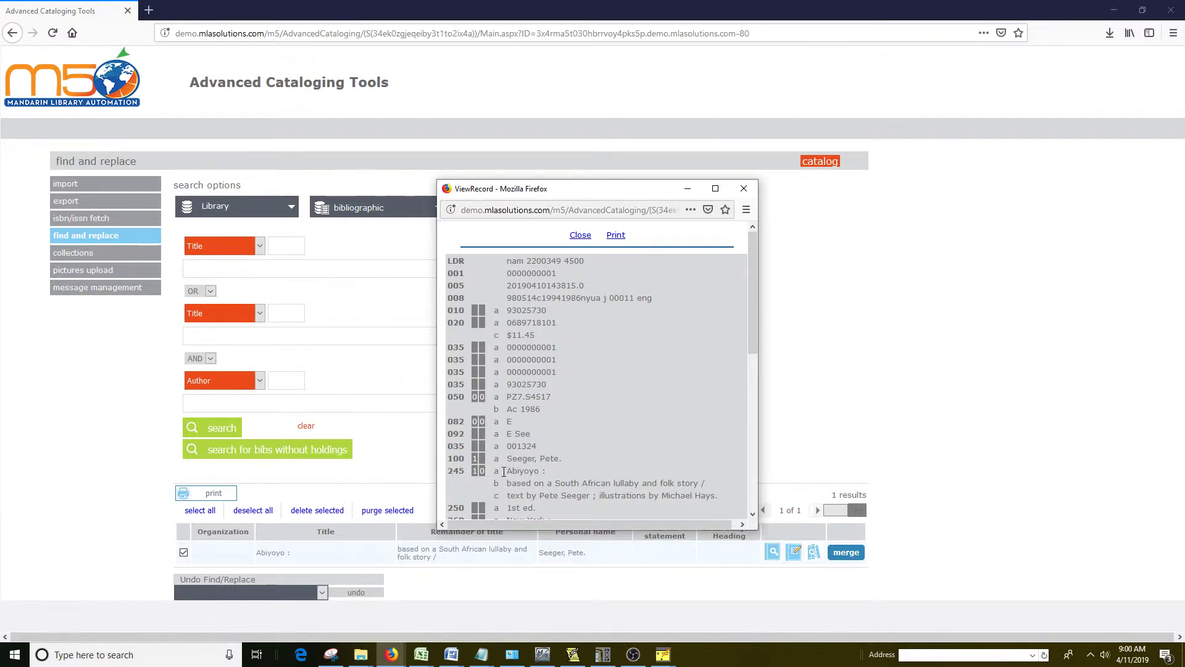
{"action": "left_click", "coordinate": [744, 188]}
{"action": "left_click", "coordinate": [791, 552]}
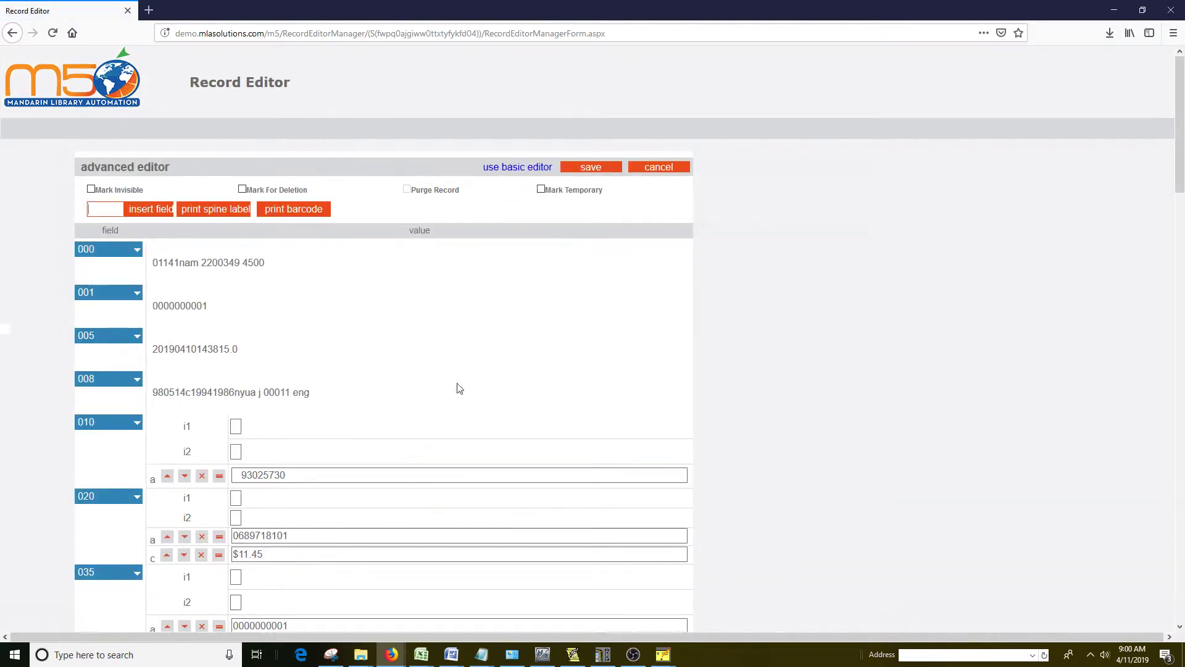
{"action": "left_click_drag", "start_coordinate": [1182, 167], "coordinate": [1183, 244]}
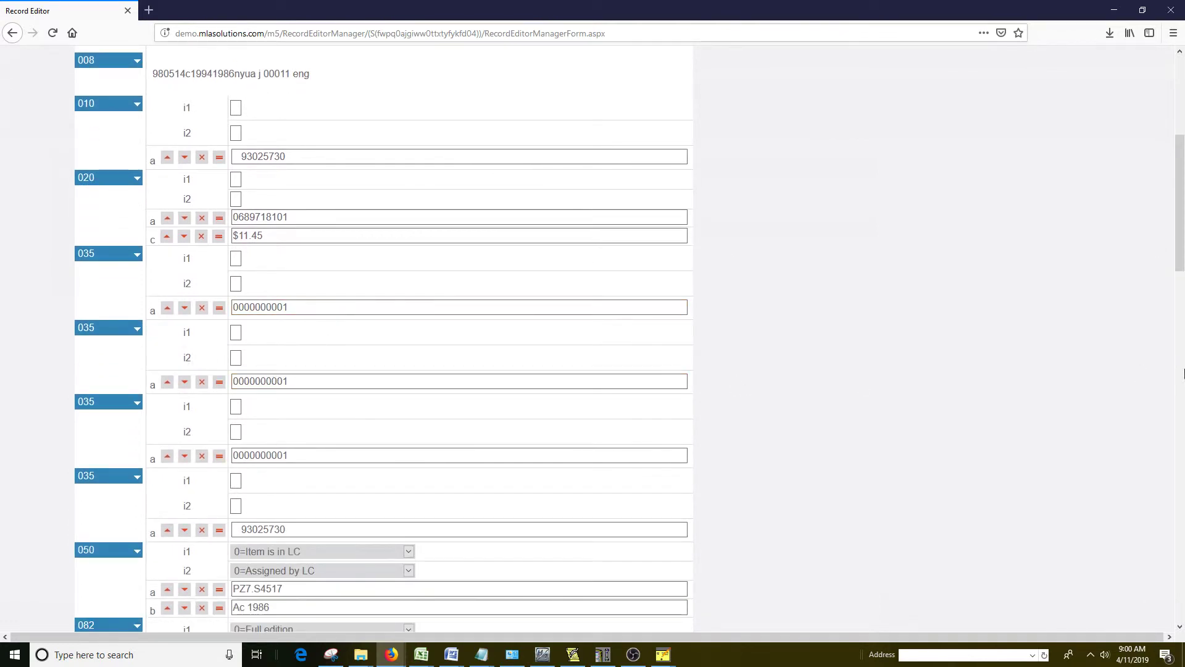
{"action": "scroll", "coordinate": [1183, 373], "scroll_direction": "up", "scroll_amount": 5}
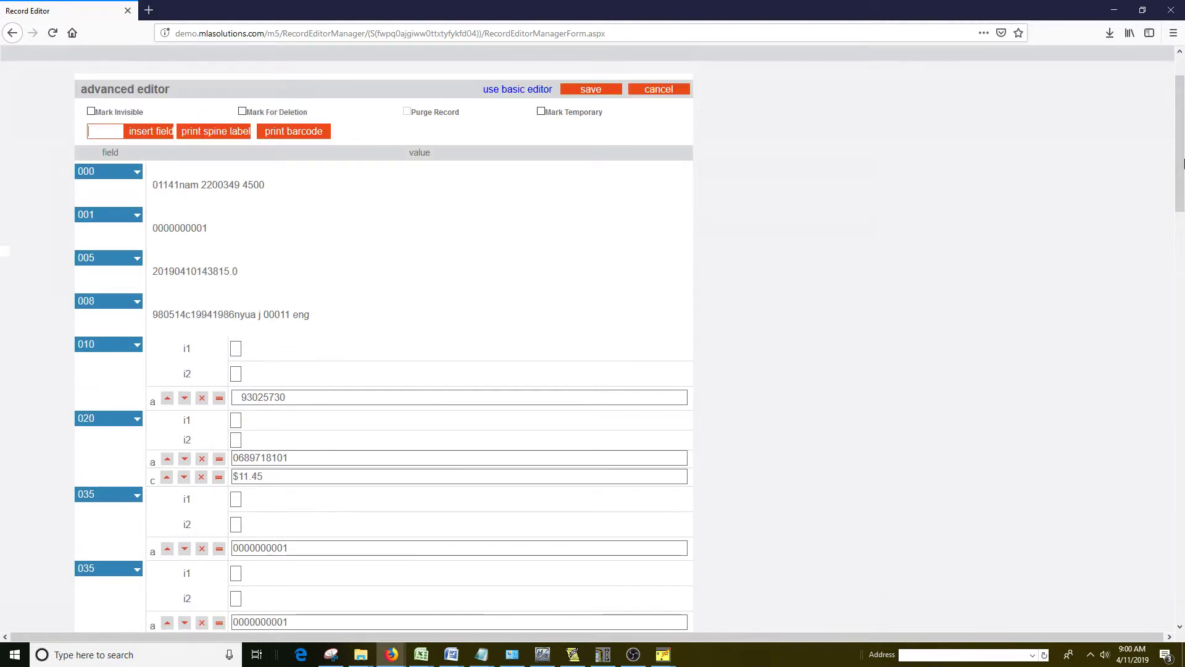
{"action": "left_click", "coordinate": [657, 89]}
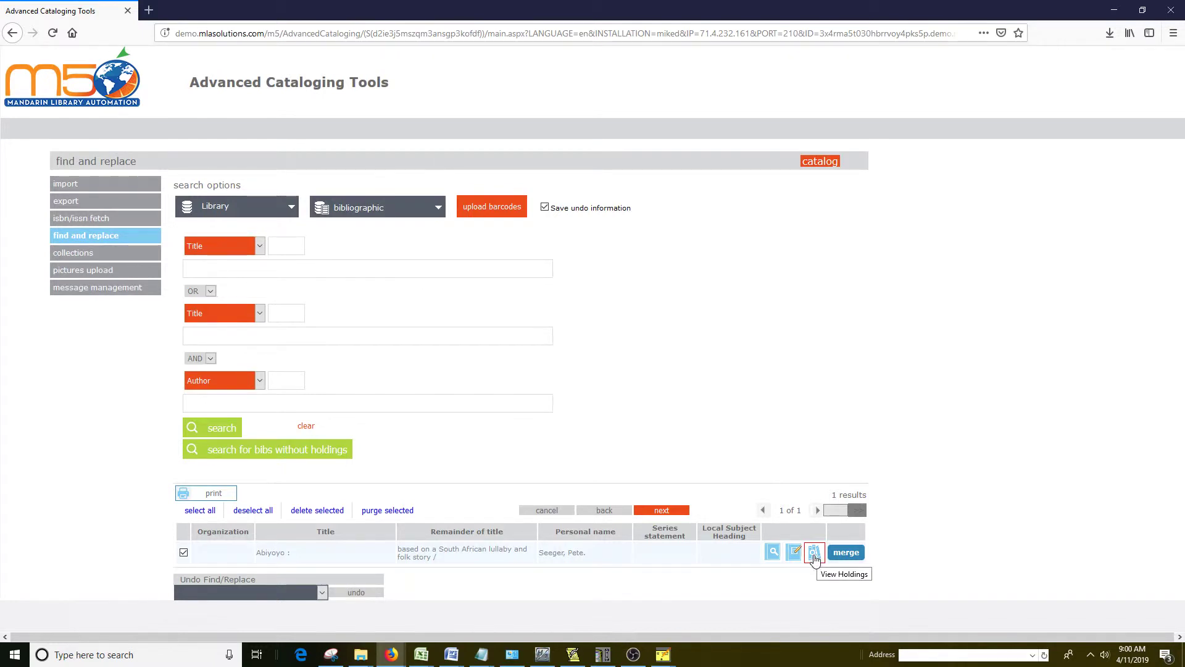
- View the holdings attached to the Abiyoyo record and close the holdings list
{"action": "left_click", "coordinate": [815, 556]}
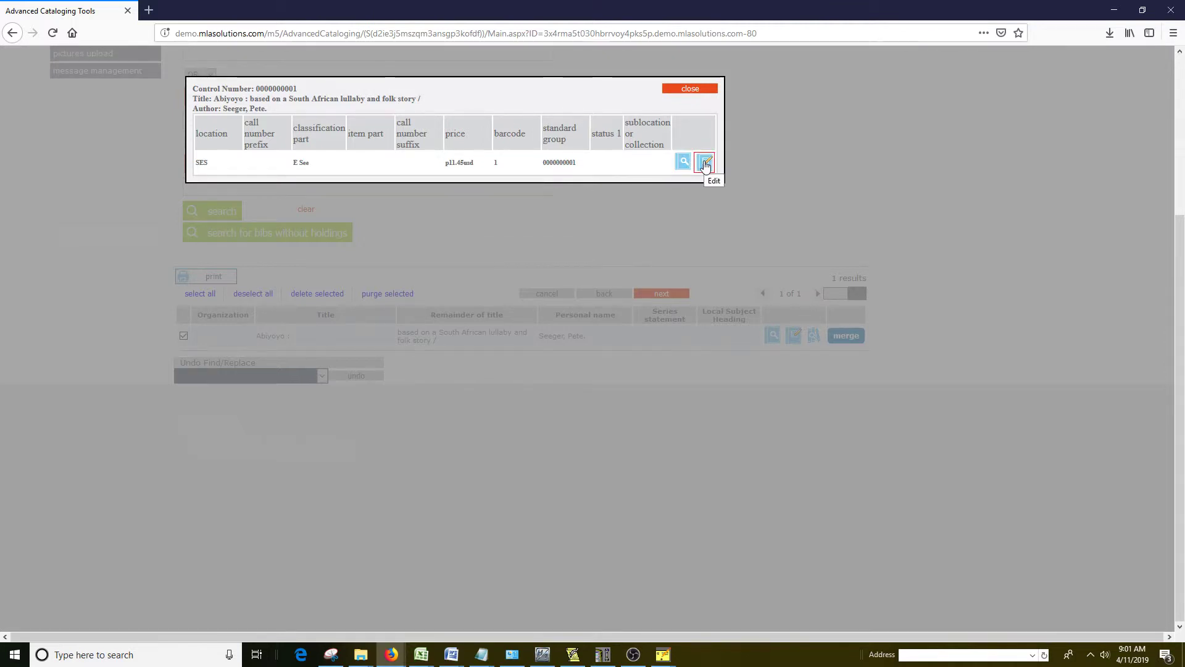
{"action": "left_click", "coordinate": [696, 90]}
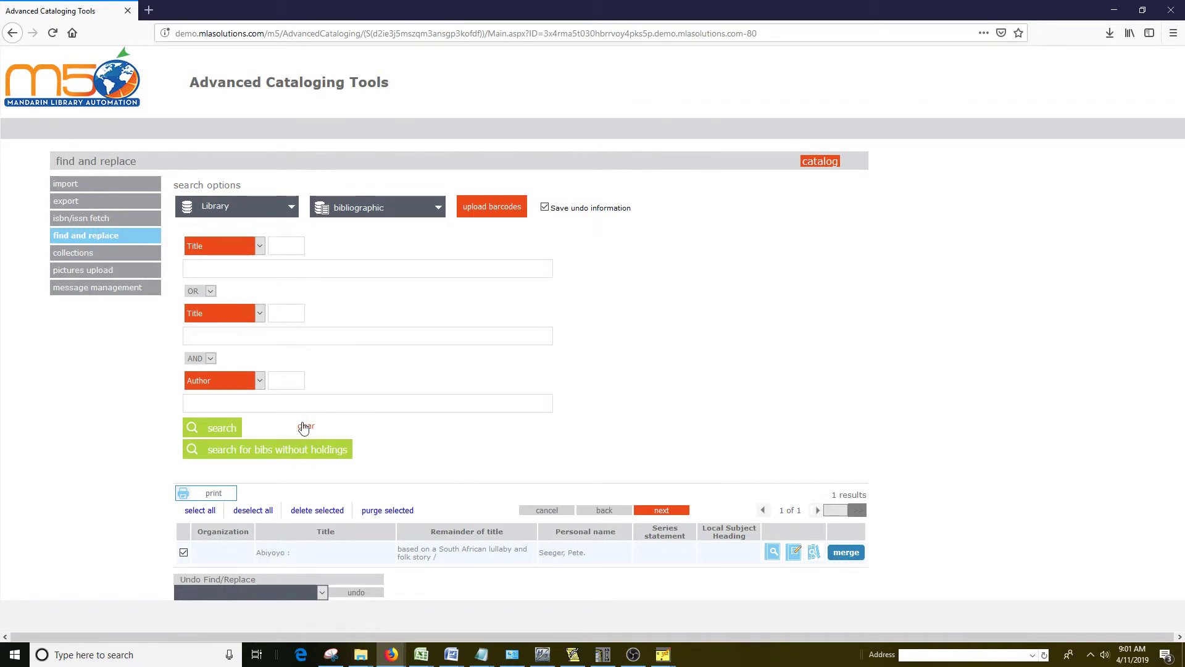
{"action": "left_click", "coordinate": [457, 335]}
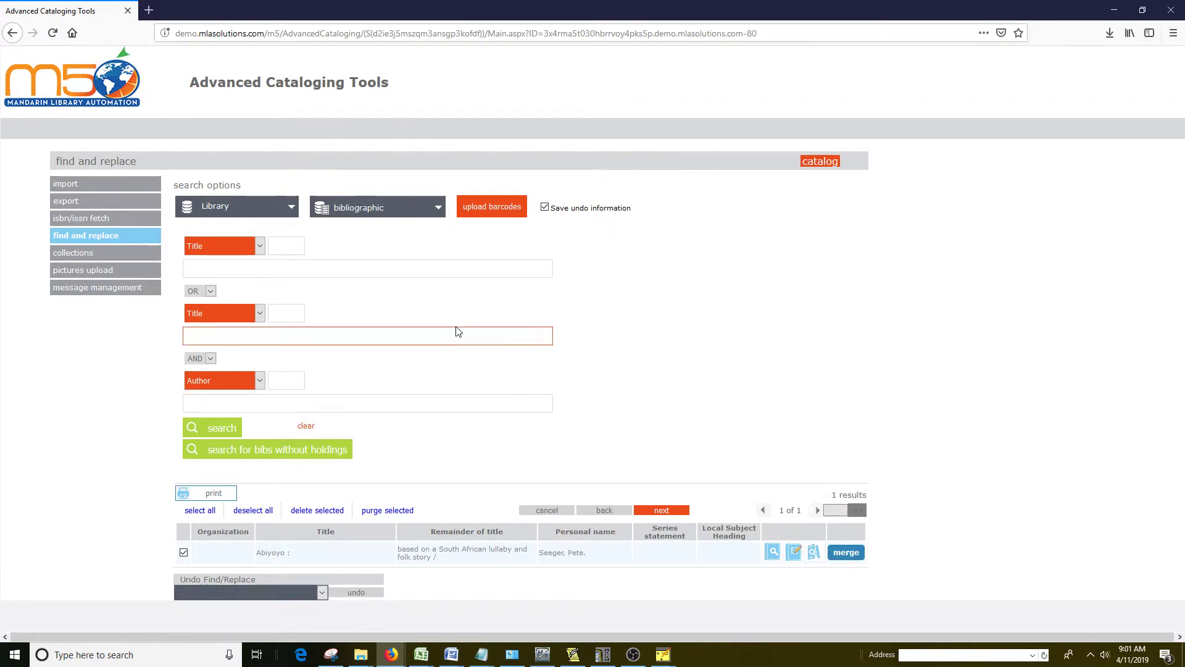
- Upload barcodes 1 to 6 for bib-holding records from the text box and select all the retrieved holdings
{"action": "left_click", "coordinate": [501, 212]}
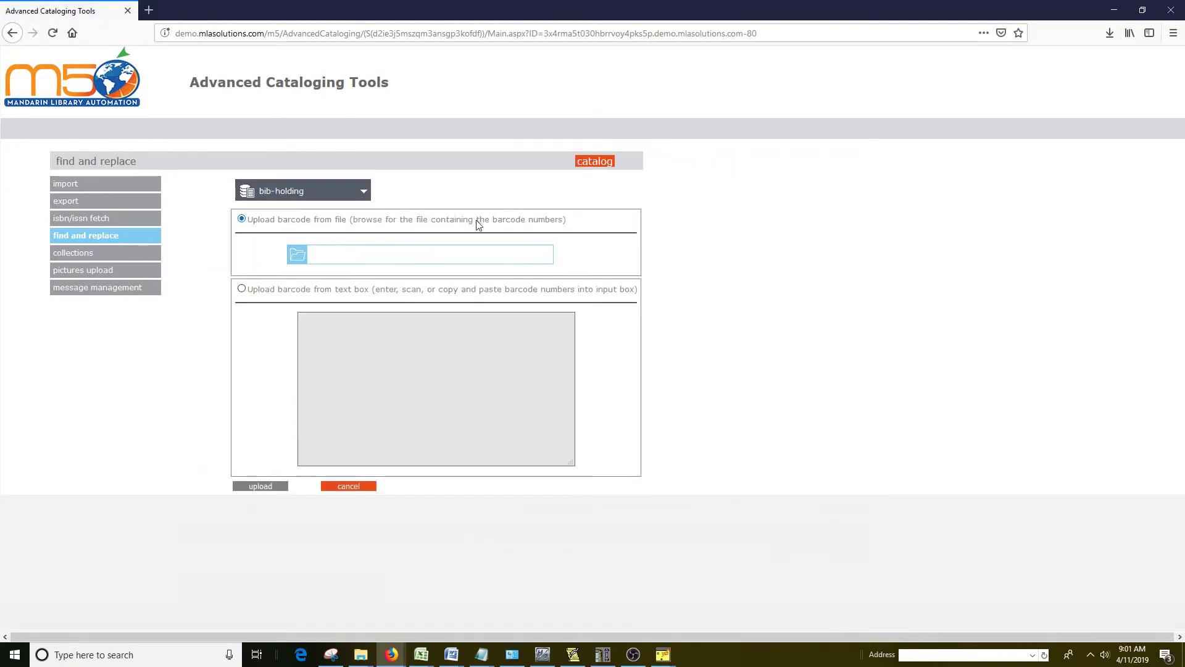
{"action": "left_click", "coordinate": [242, 288]}
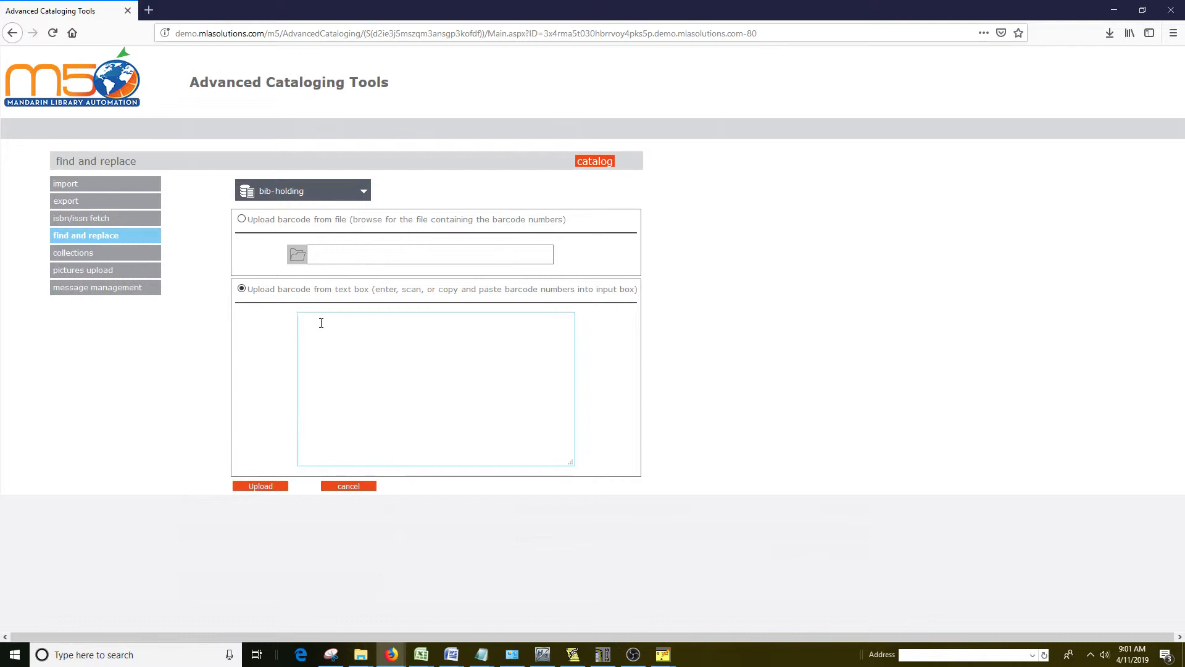
{"action": "type", "text": "1 2 3 4 5 6"}
{"action": "left_click", "coordinate": [272, 487]}
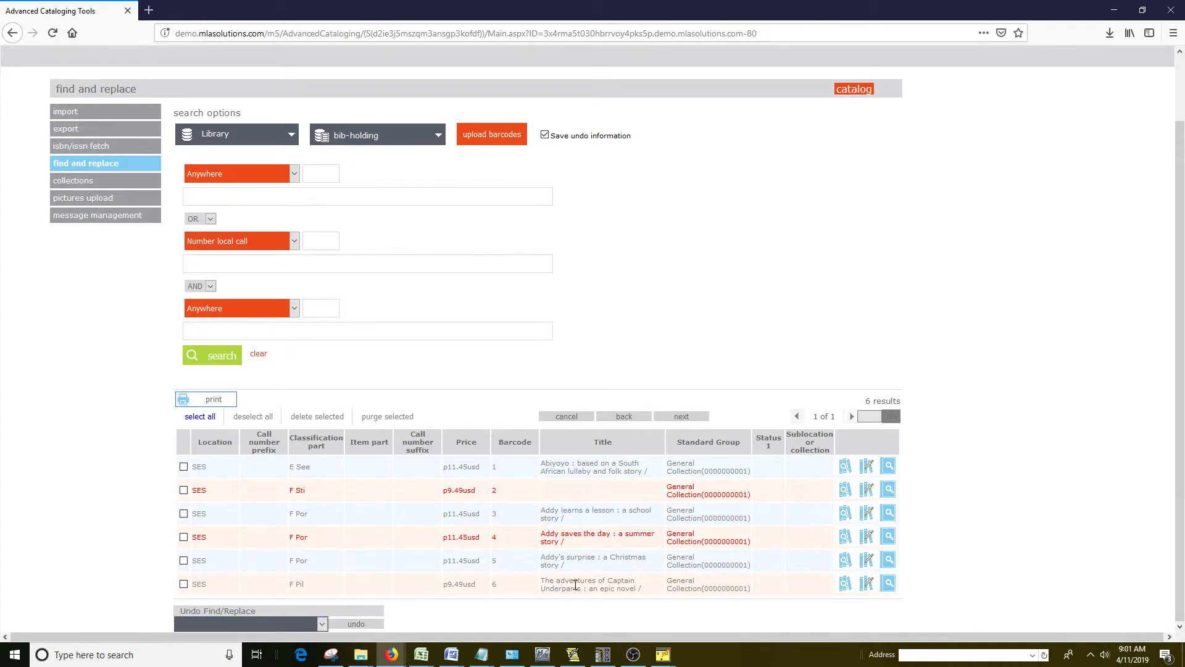
{"action": "left_click", "coordinate": [200, 418]}
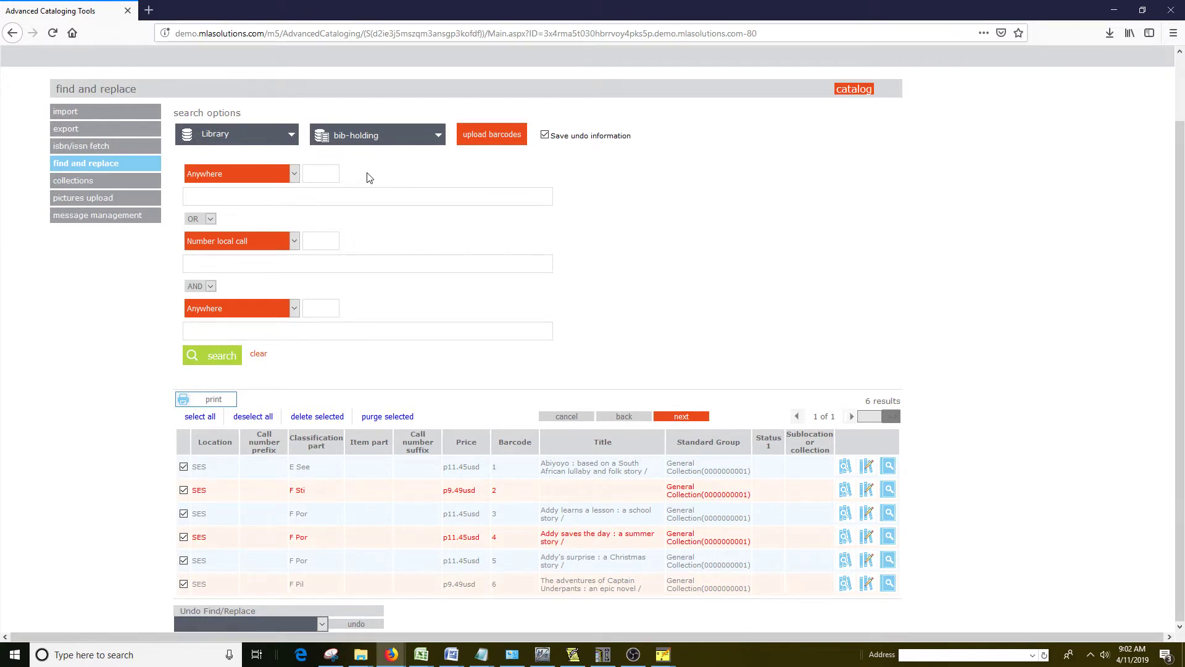
- Search the bib-holding records for the value "m" in field 994#a
{"action": "left_click", "coordinate": [324, 175]}
{"action": "type", "text": "994#a"}
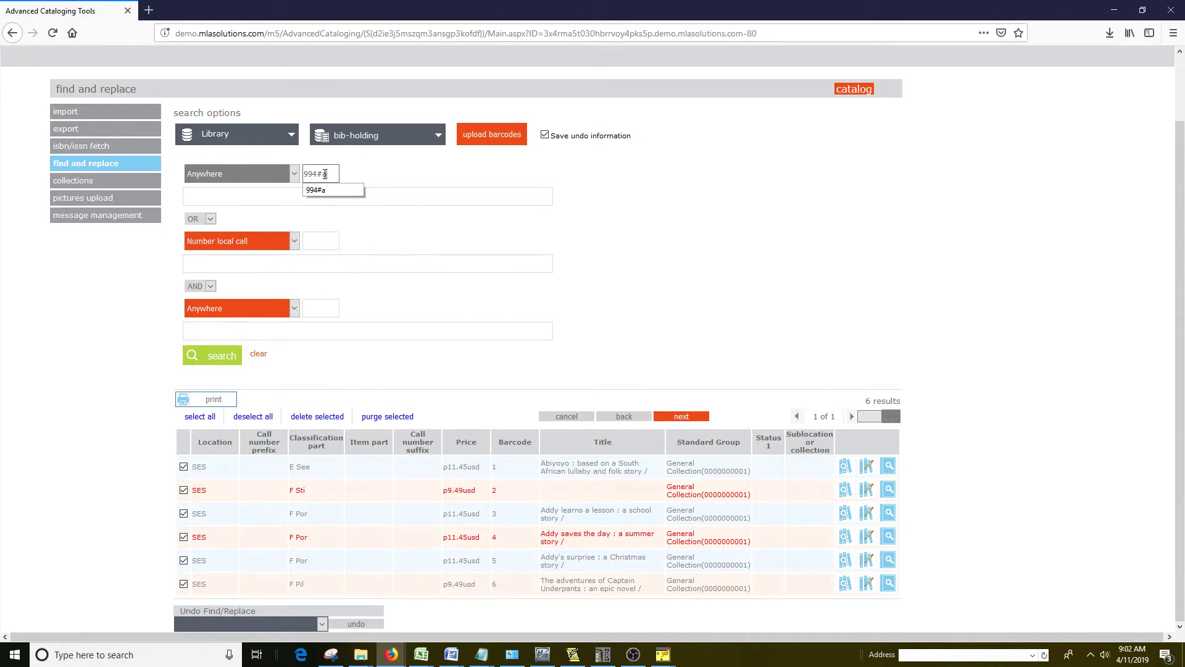
{"action": "left_click", "coordinate": [311, 196]}
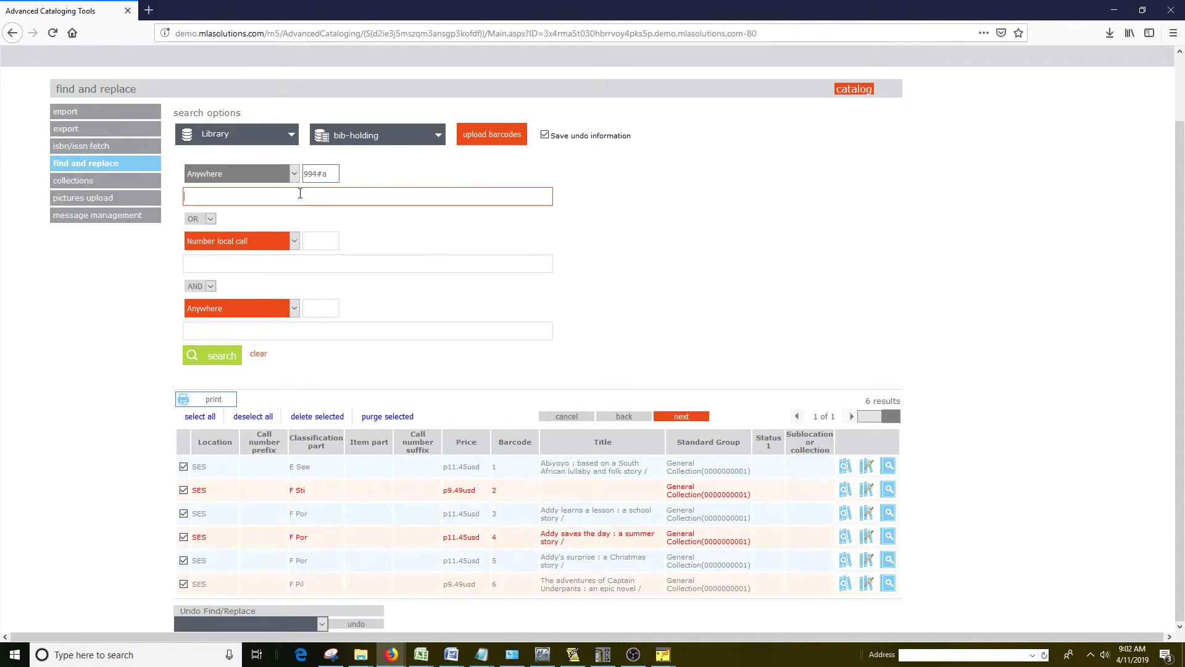
{"action": "type", "text": "m"}
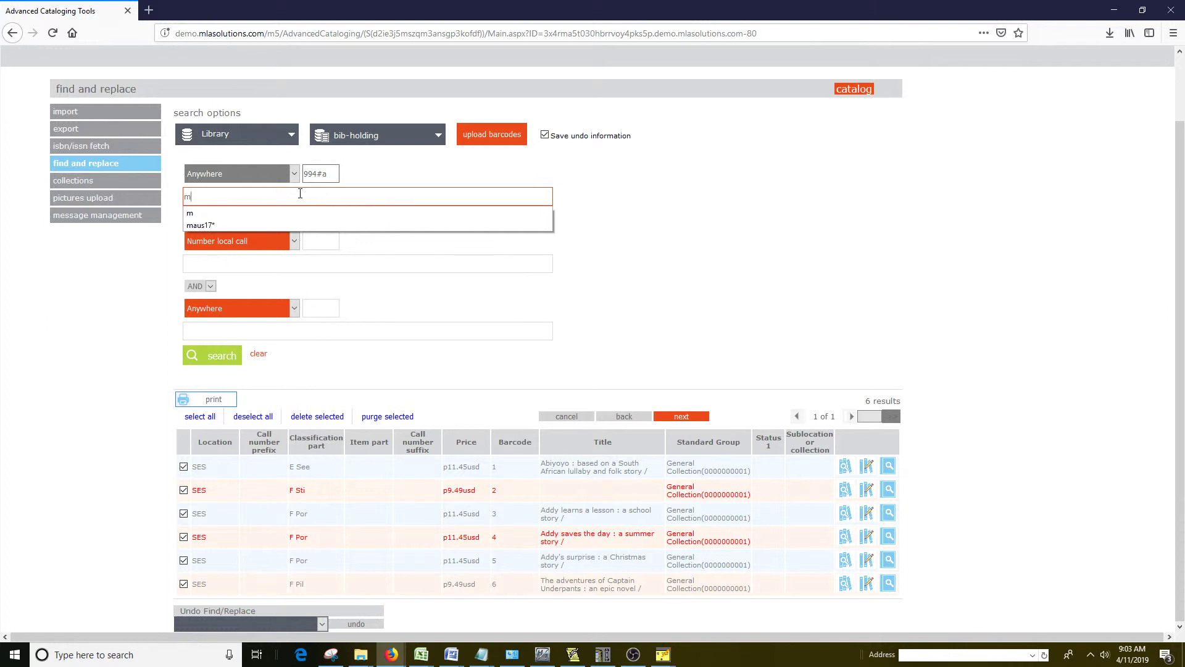
{"action": "left_click", "coordinate": [221, 357]}
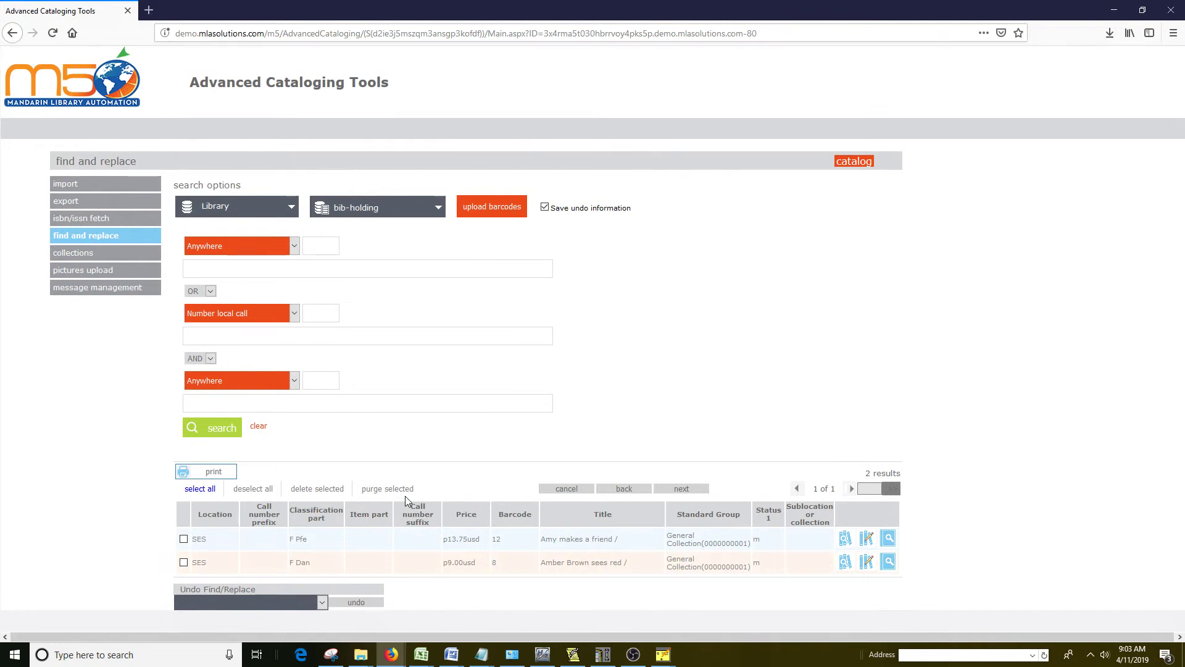
- Generate the printable report of the search results, view it enlarged, and close it
{"action": "left_click", "coordinate": [214, 473]}
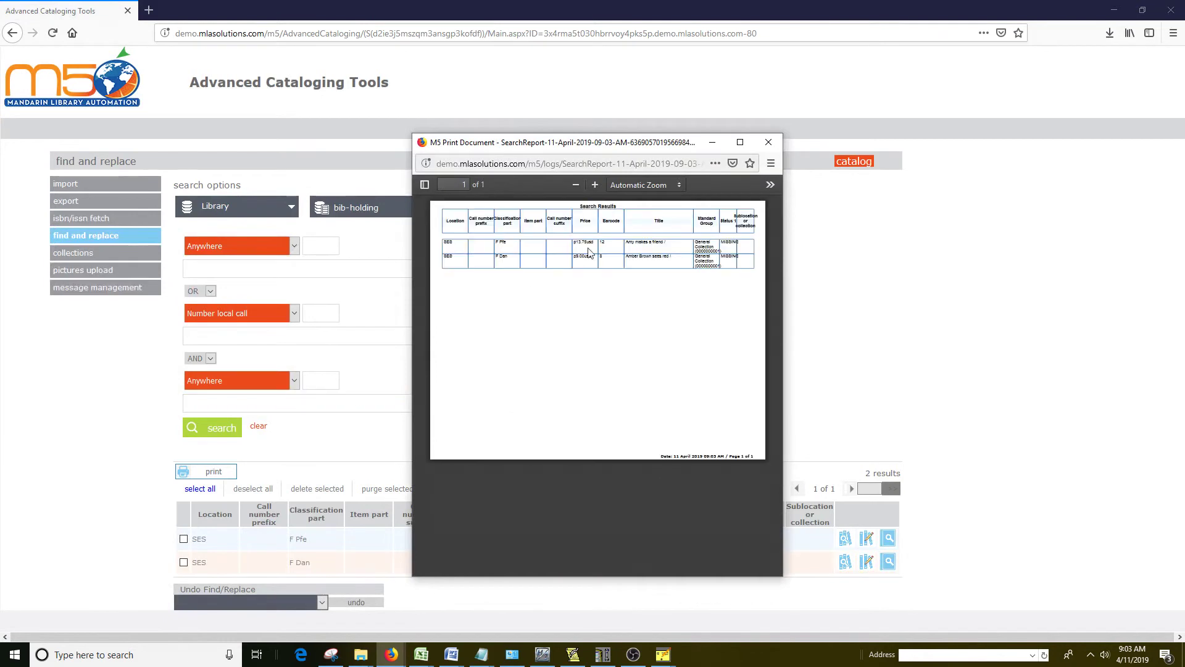
{"action": "left_click", "coordinate": [740, 142]}
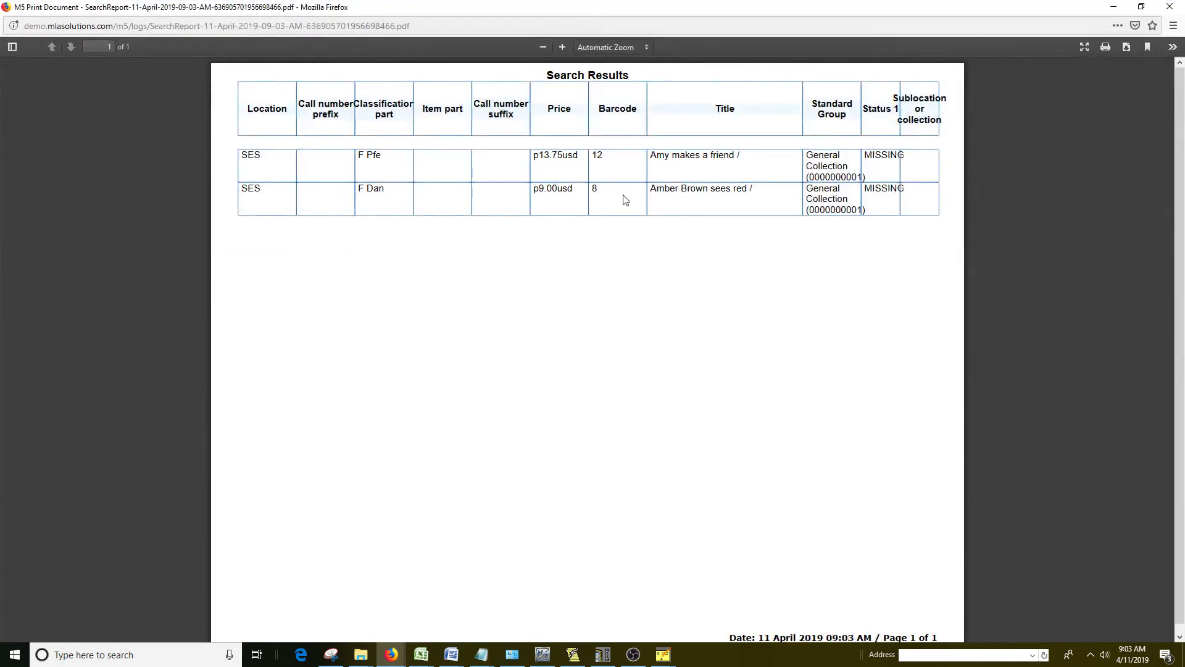
{"action": "left_click", "coordinate": [1169, 7]}
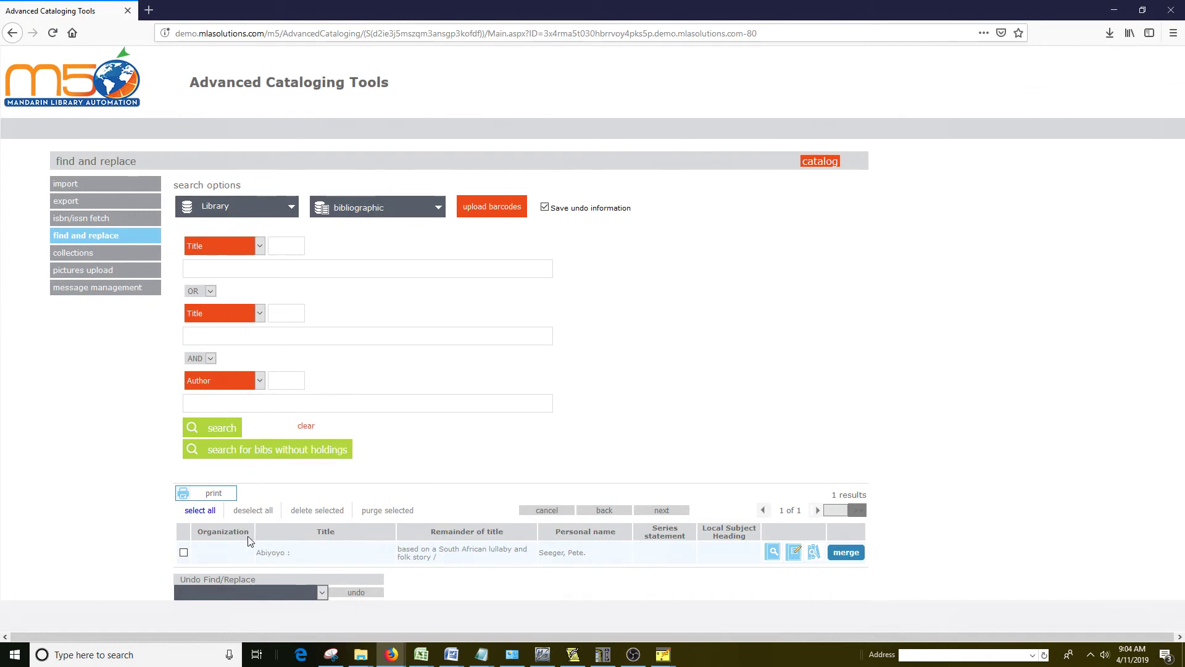
- Open the find and replace options for the Abiyoyo bibliographic record and return to the catalog
{"action": "left_click", "coordinate": [183, 552]}
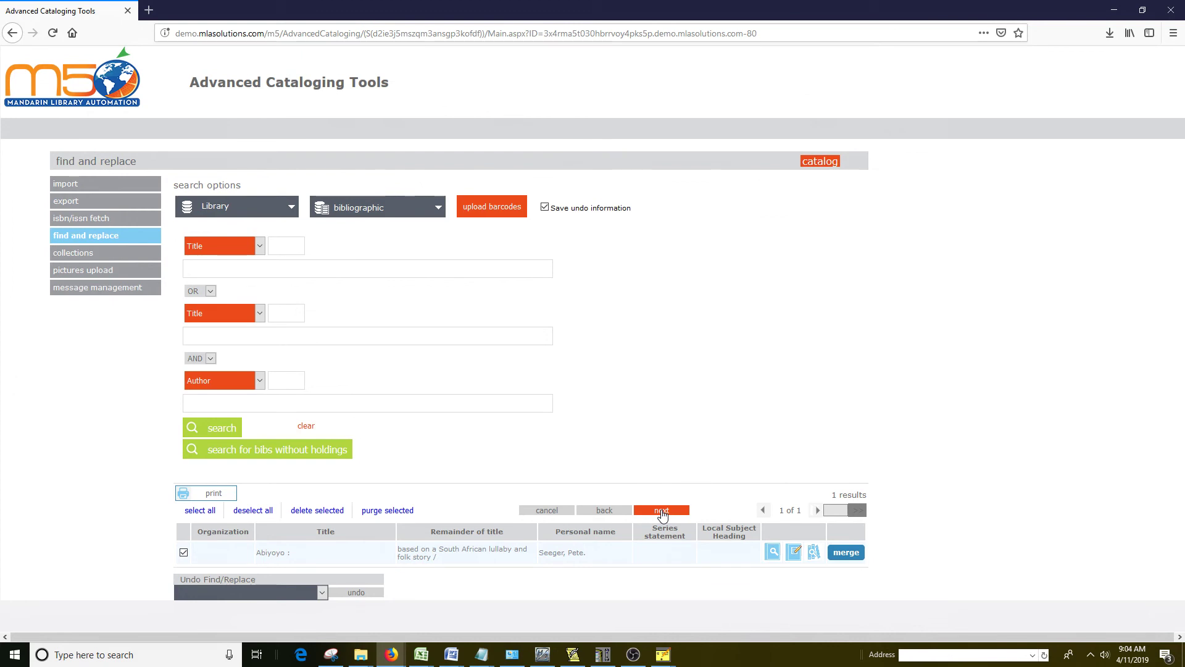
{"action": "left_click", "coordinate": [661, 511]}
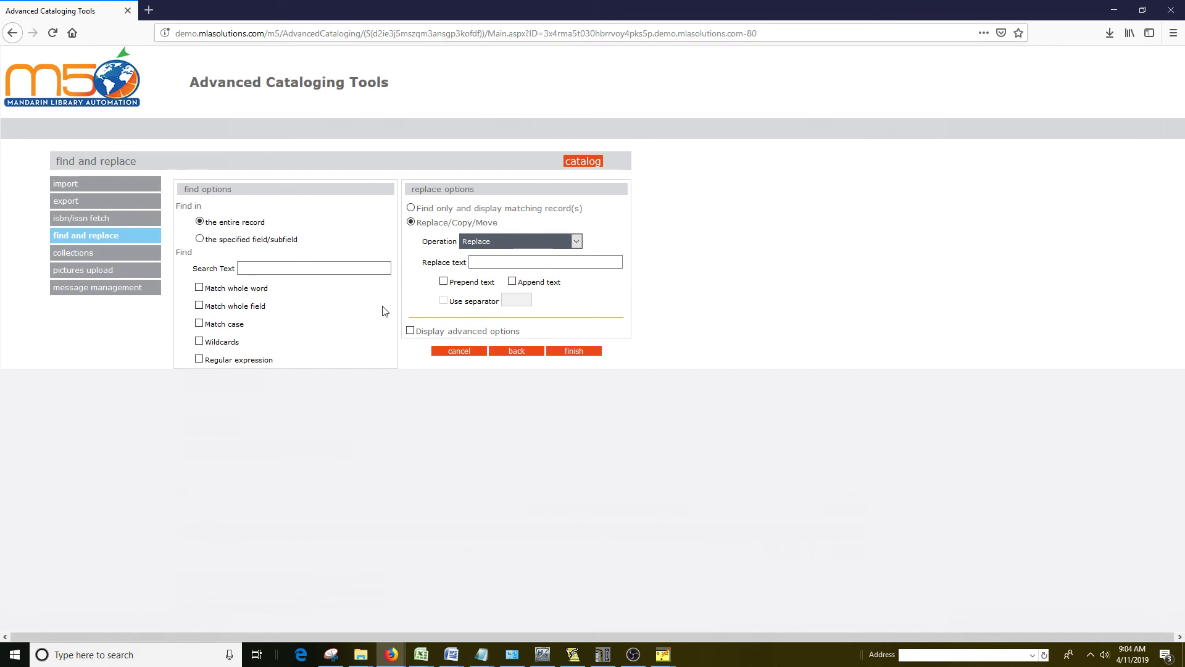
{"action": "left_click", "coordinate": [587, 161]}
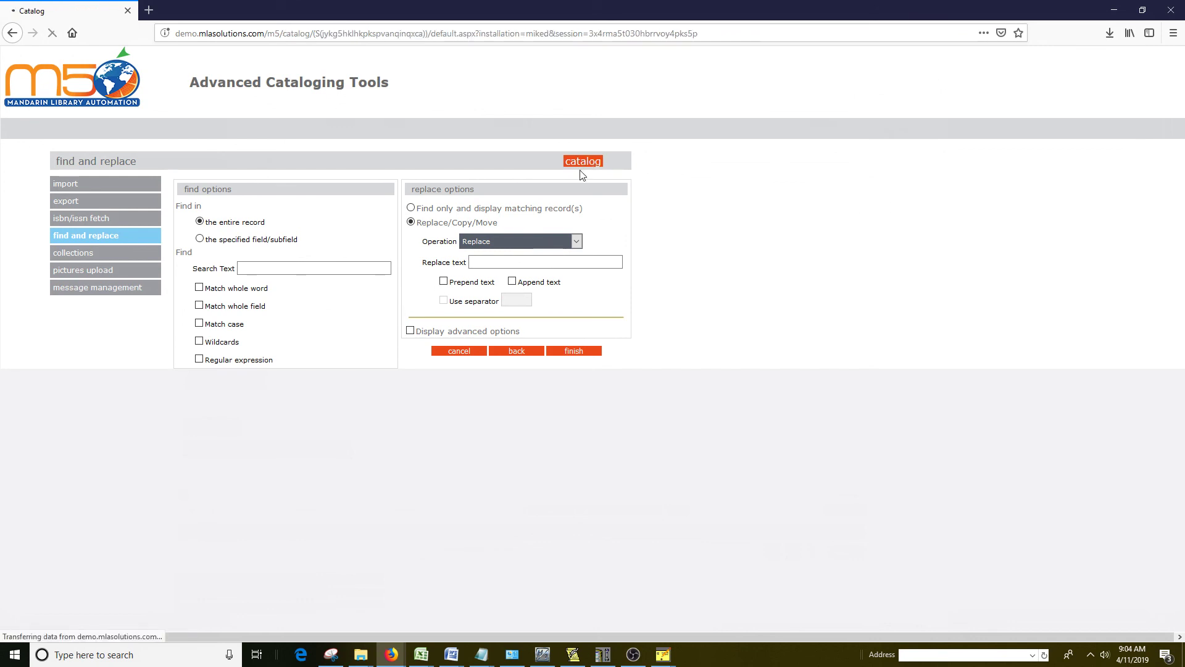